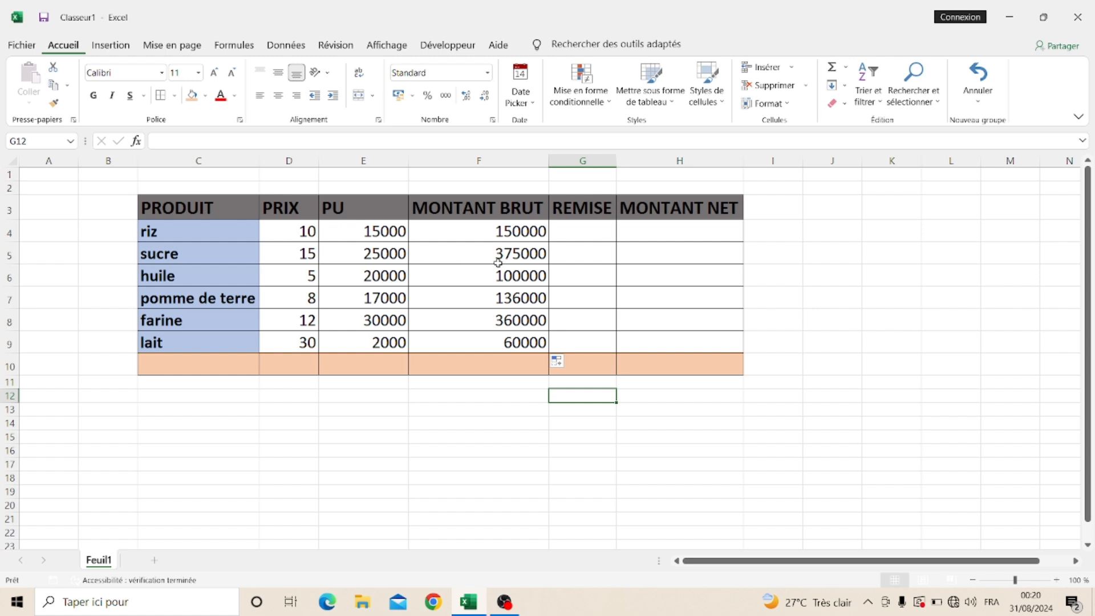
# Step: Enter the formula =SI(F4>100000;5%;0) in the REMISE cell for riz (G4)
pyautogui.click(584, 233)
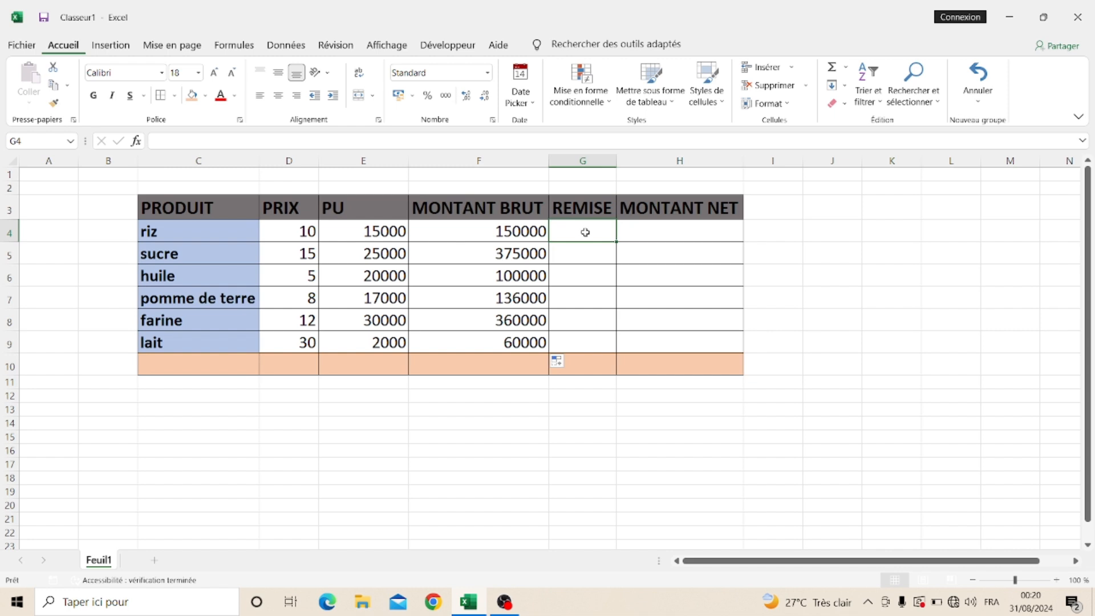
pyautogui.click(675, 223)
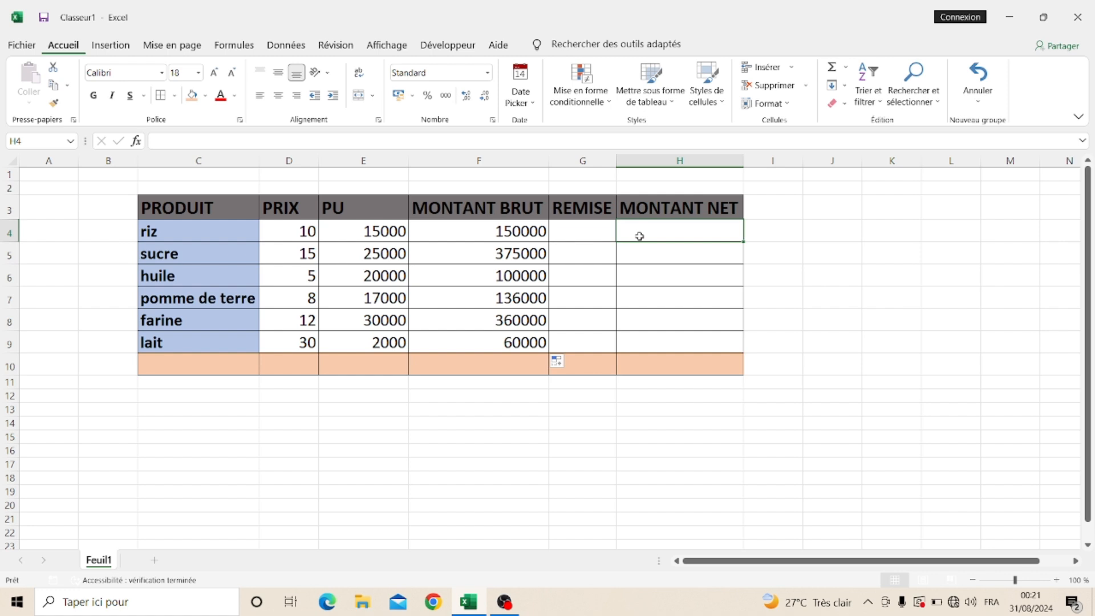
pyautogui.click(597, 234)
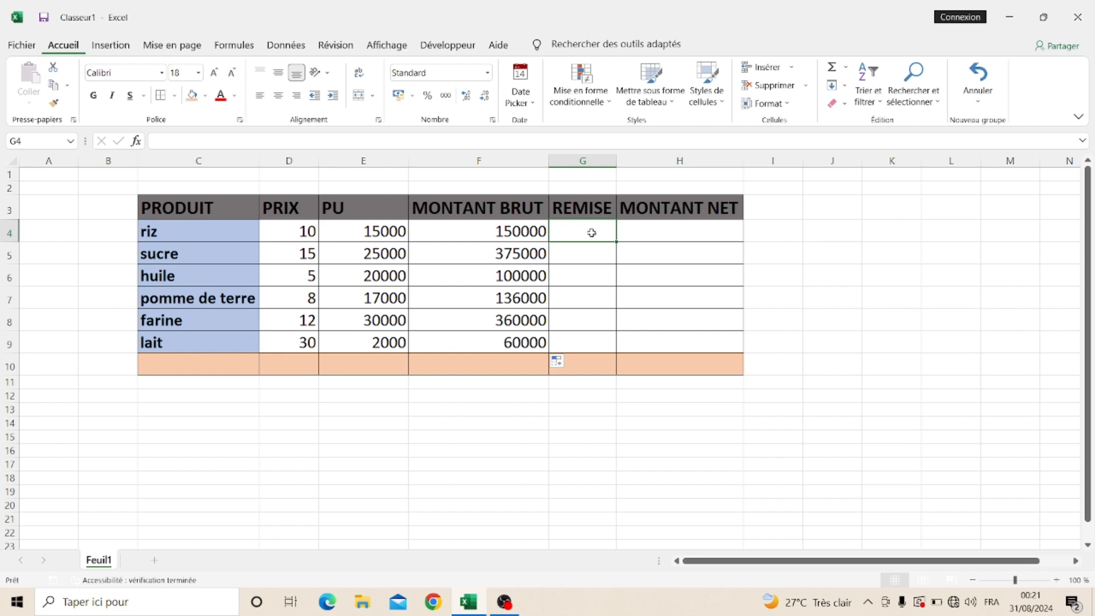
pyautogui.write('=')
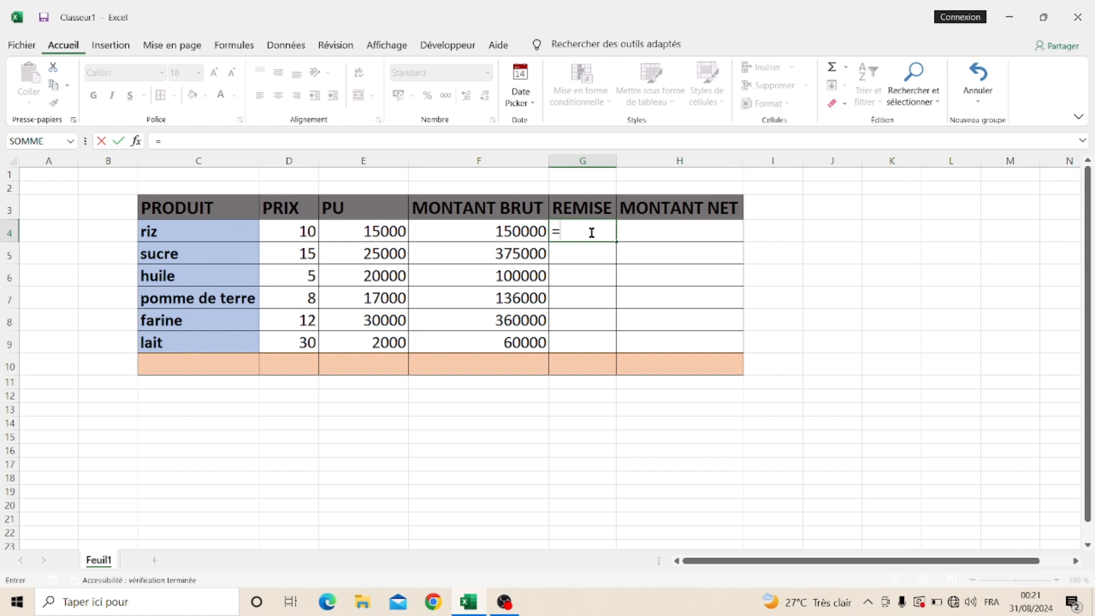
pyautogui.write('si')
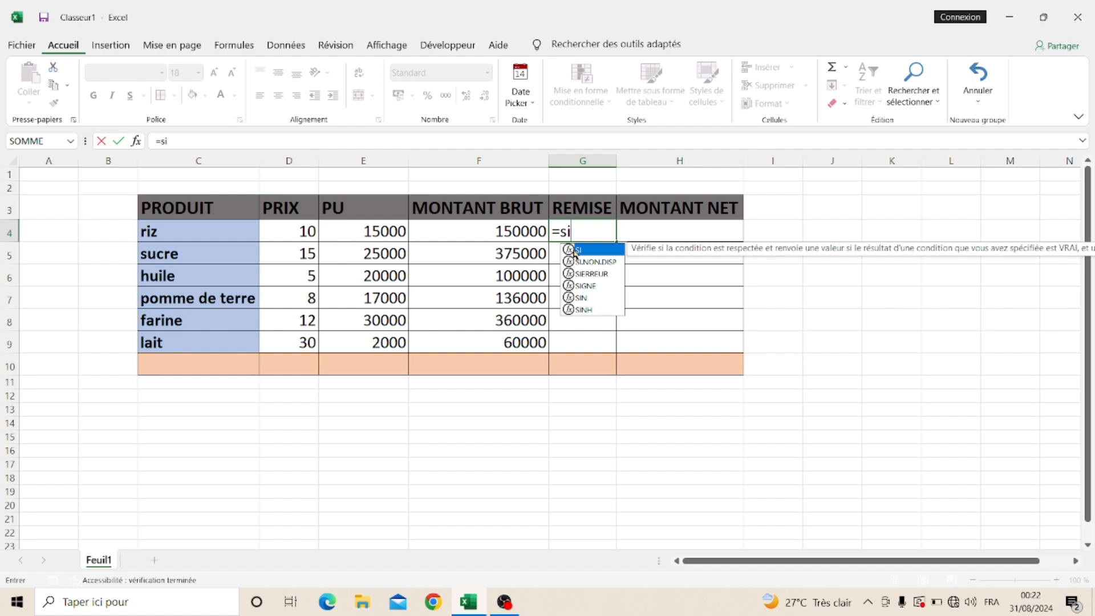
pyautogui.doubleClick(574, 251)
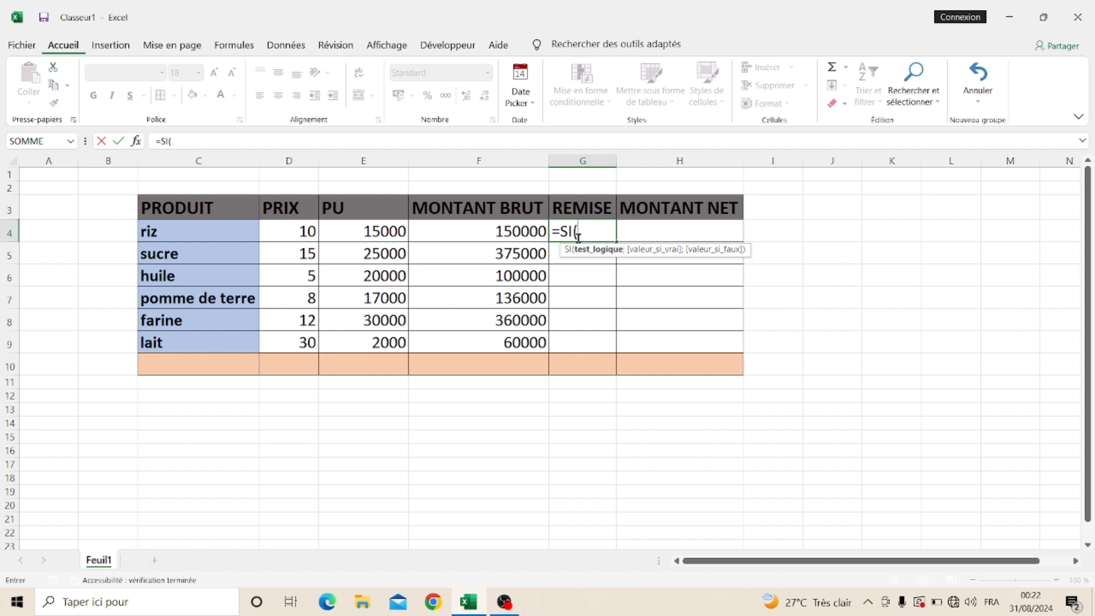
pyautogui.click(525, 231)
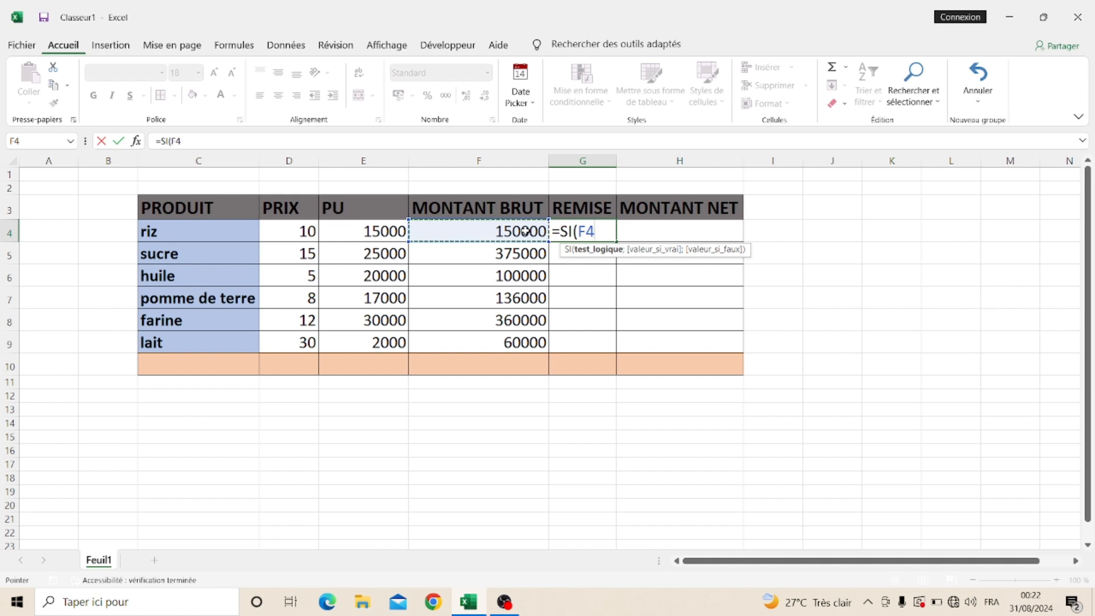
pyautogui.write('>')
pyautogui.write('100000')
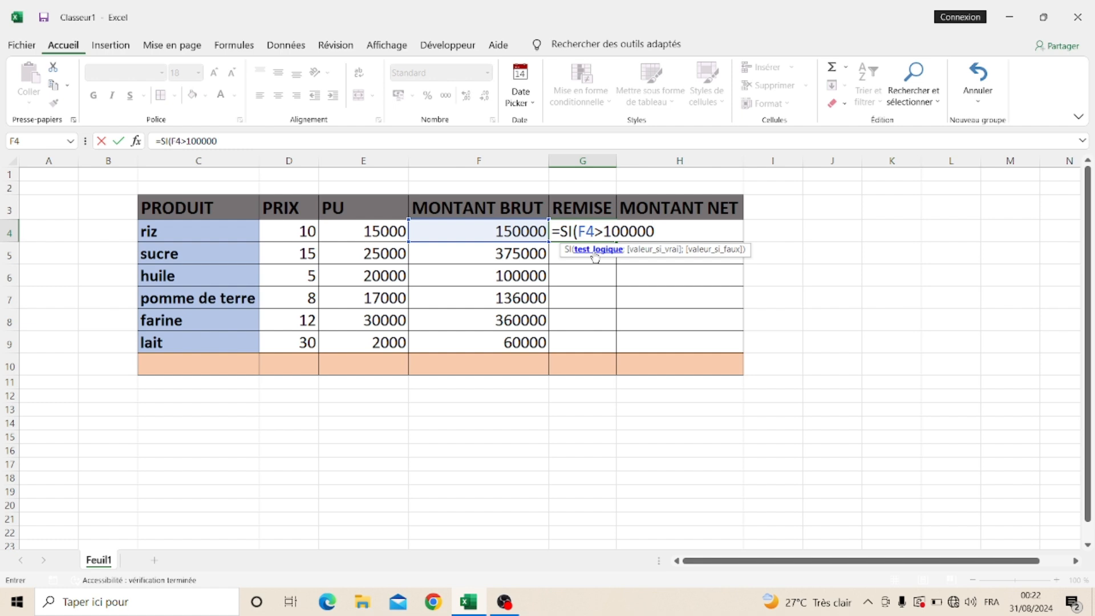
pyautogui.write(';')
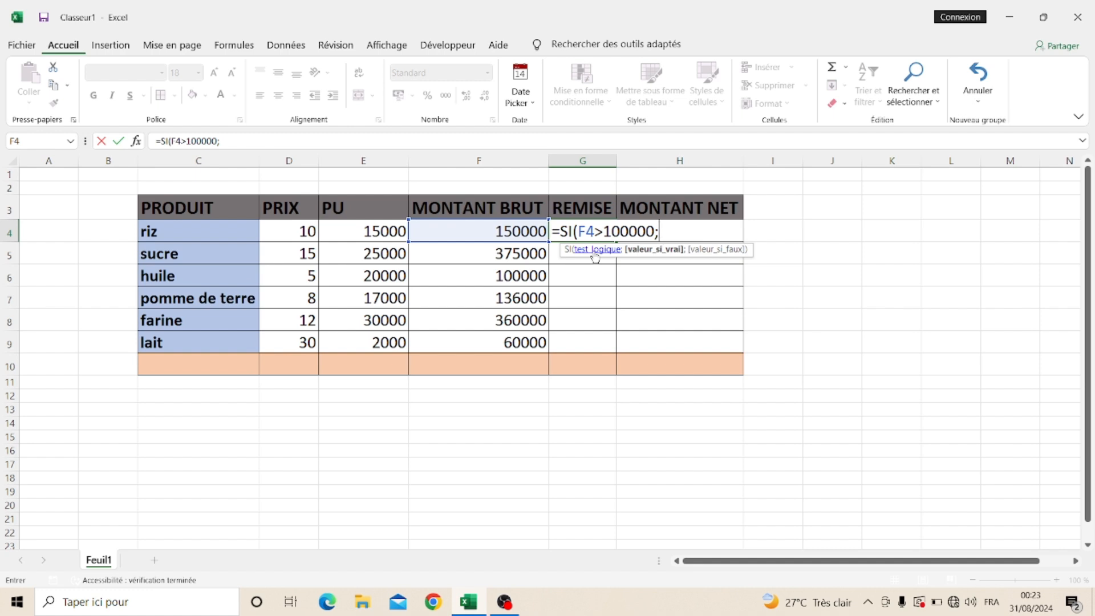
pyautogui.write('5%')
pyautogui.write(';')
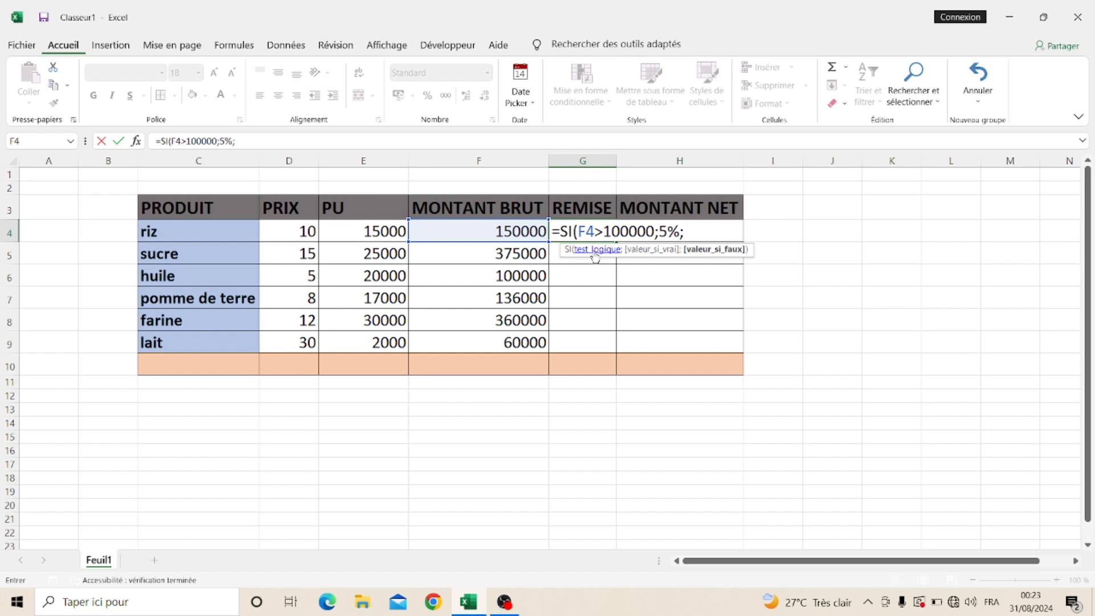
pyautogui.write('0')
pyautogui.write(')')
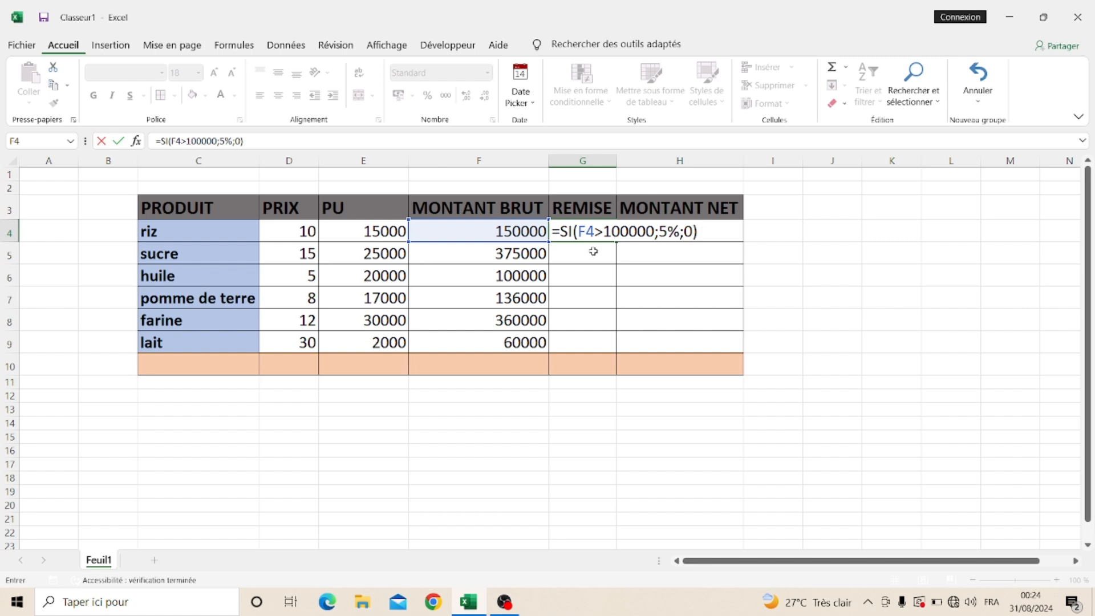
pyautogui.press('Return')
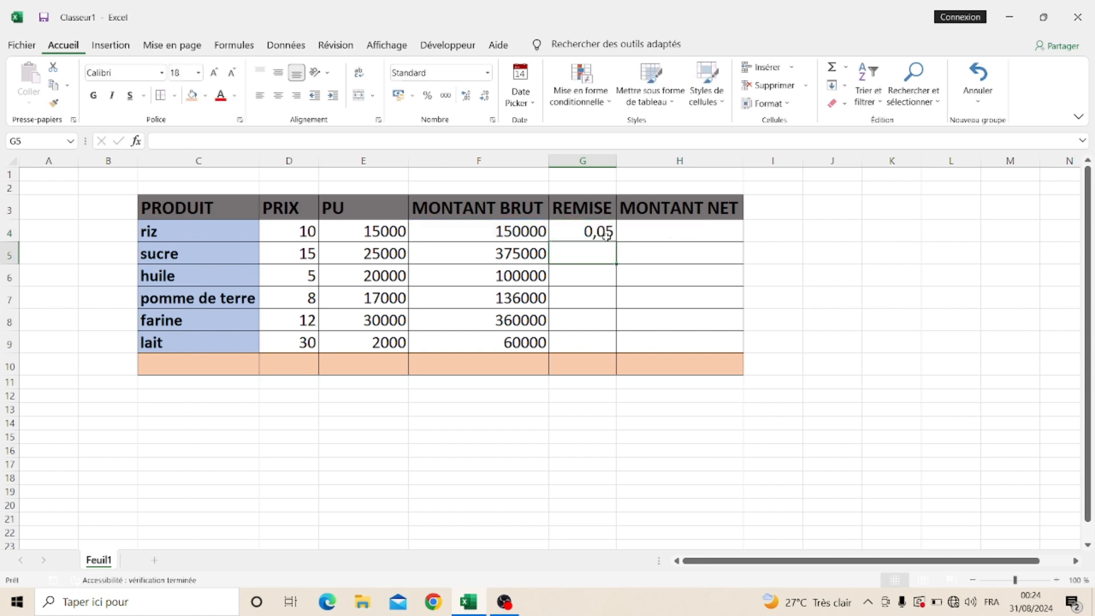
# Step: Copy the REMISE formula from G4 down through the lait row (G9)
pyautogui.click(602, 232)
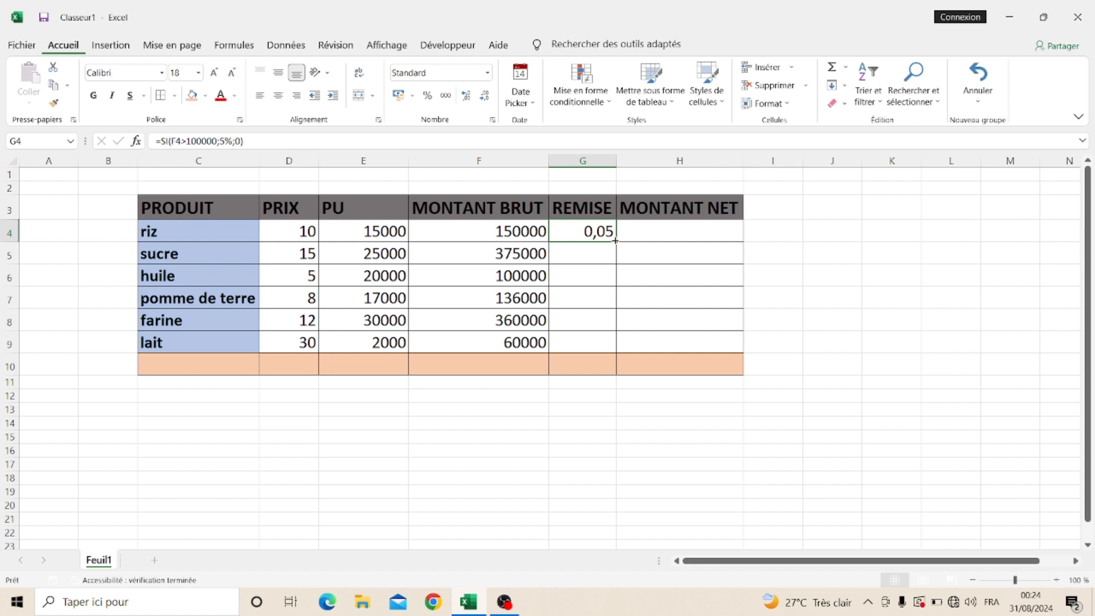
pyautogui.click(594, 252)
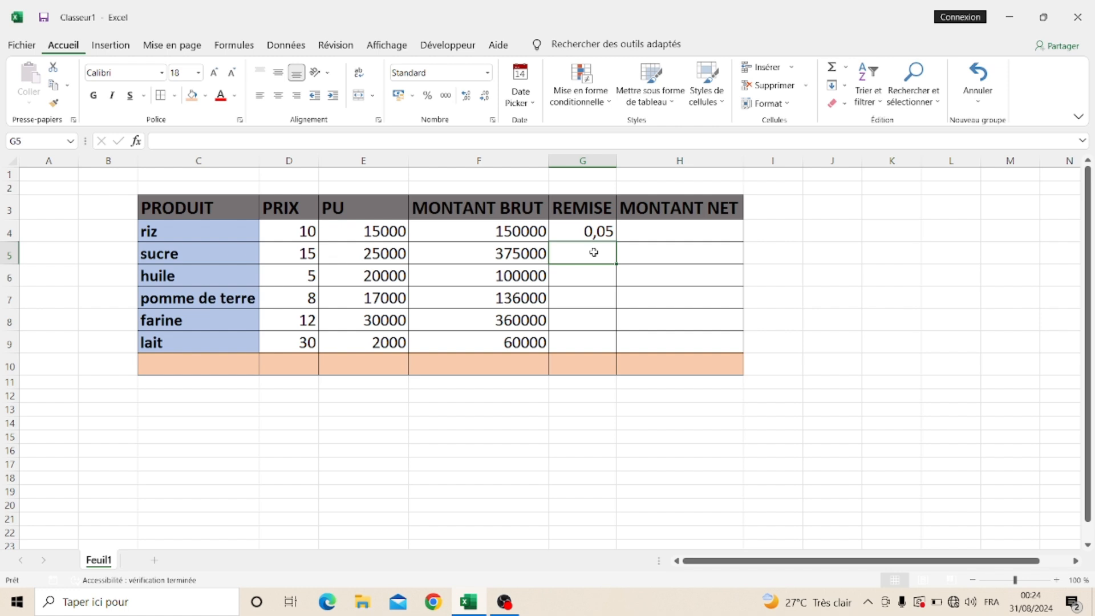
pyautogui.click(599, 227)
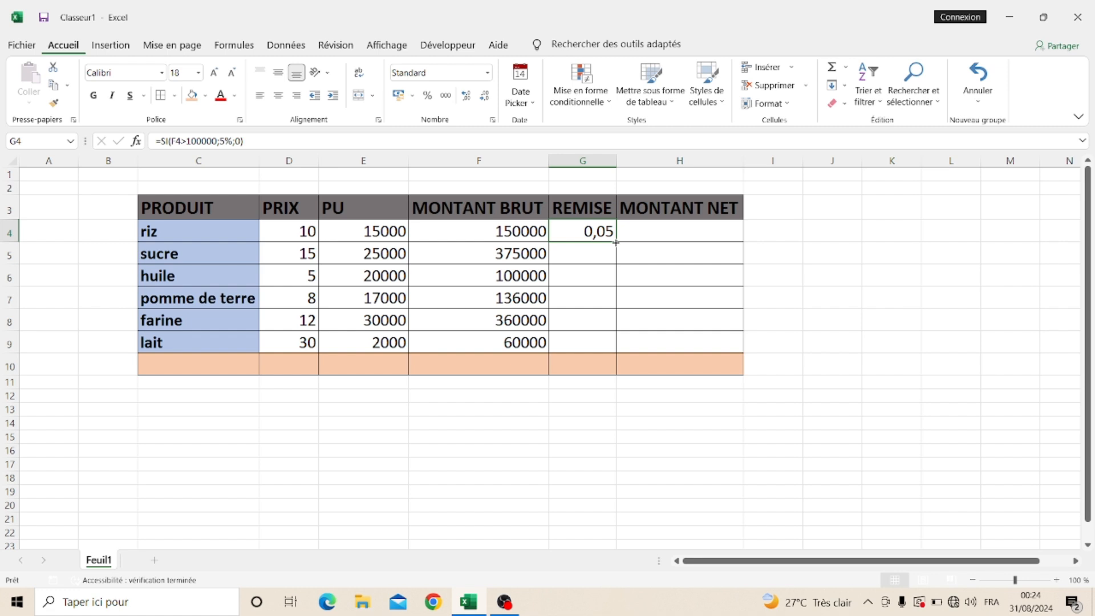
pyautogui.moveTo(616, 242); pyautogui.dragTo(611, 346)
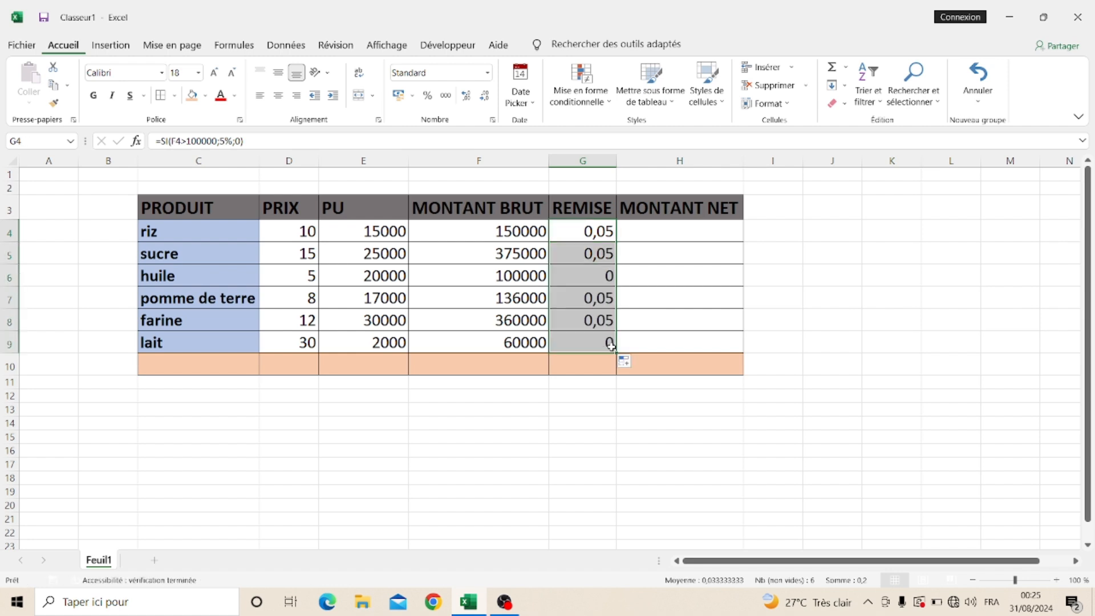
pyautogui.click(611, 346)
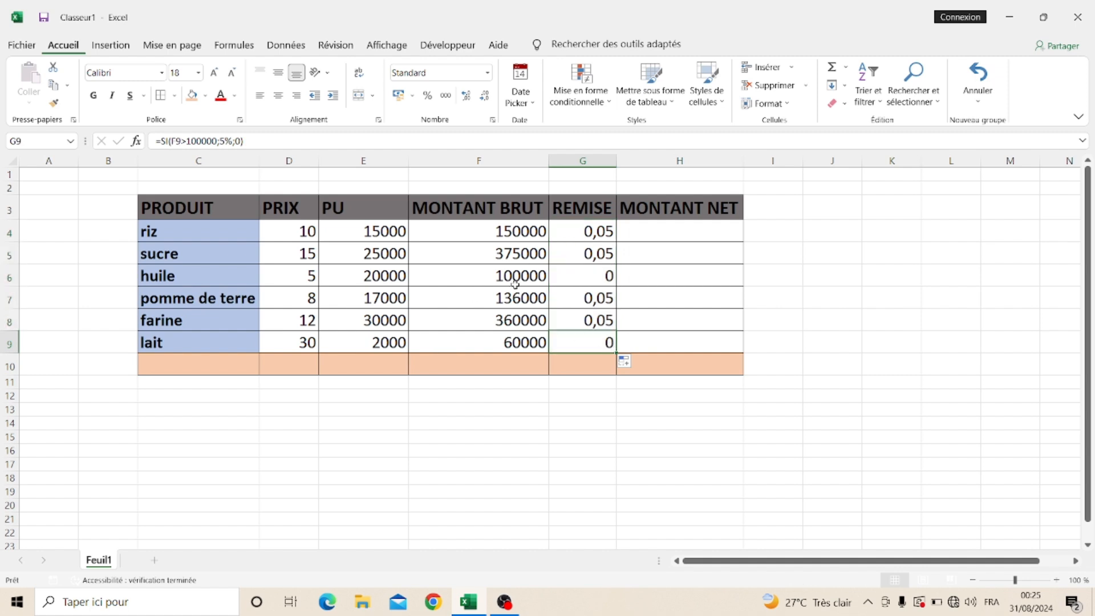
# Step: Fill the REMISE cells for huile (G6) and lait (G9) with the light orange of the total row
pyautogui.click(593, 282)
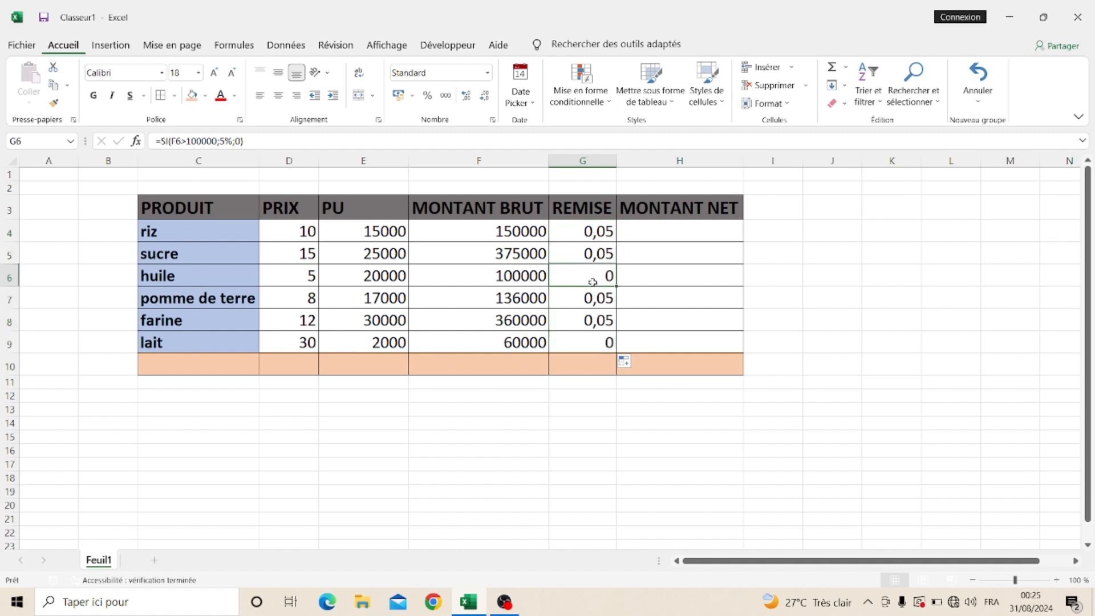
pyautogui.click(192, 95)
pyautogui.click(592, 344)
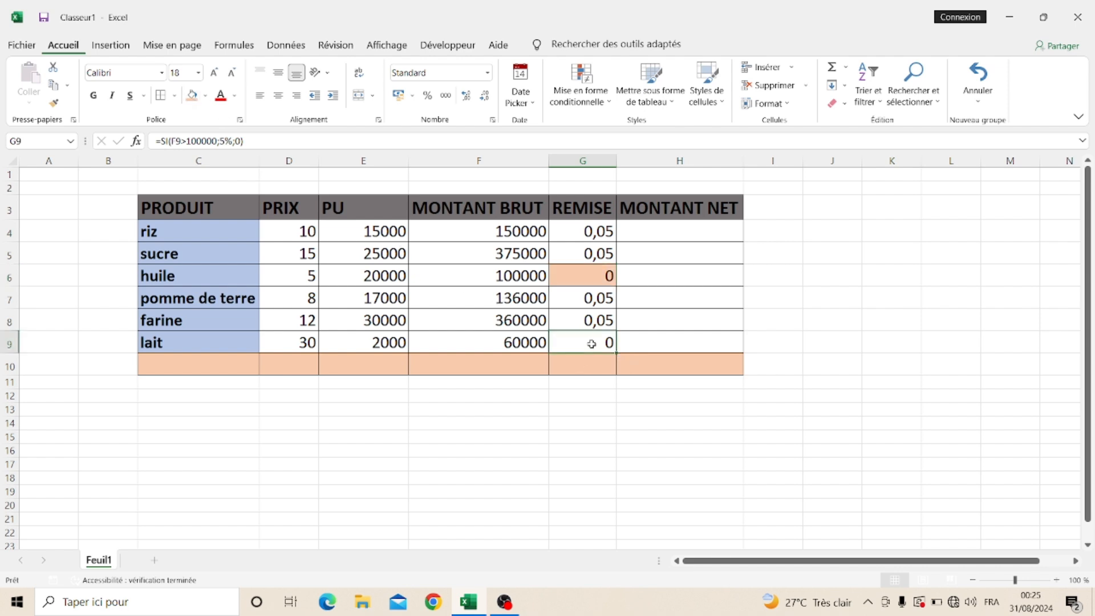
pyautogui.click(193, 100)
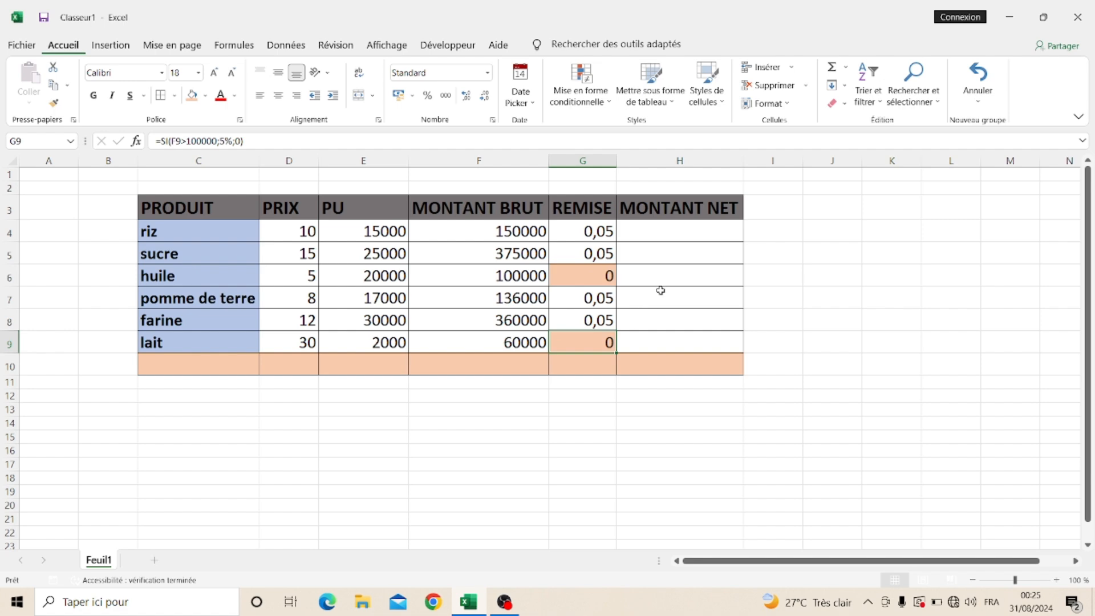
# Step: Enter =F4*(100%-G4) in the MONTANT NET cell for riz (H4) and copy it down to H9
pyautogui.click(687, 226)
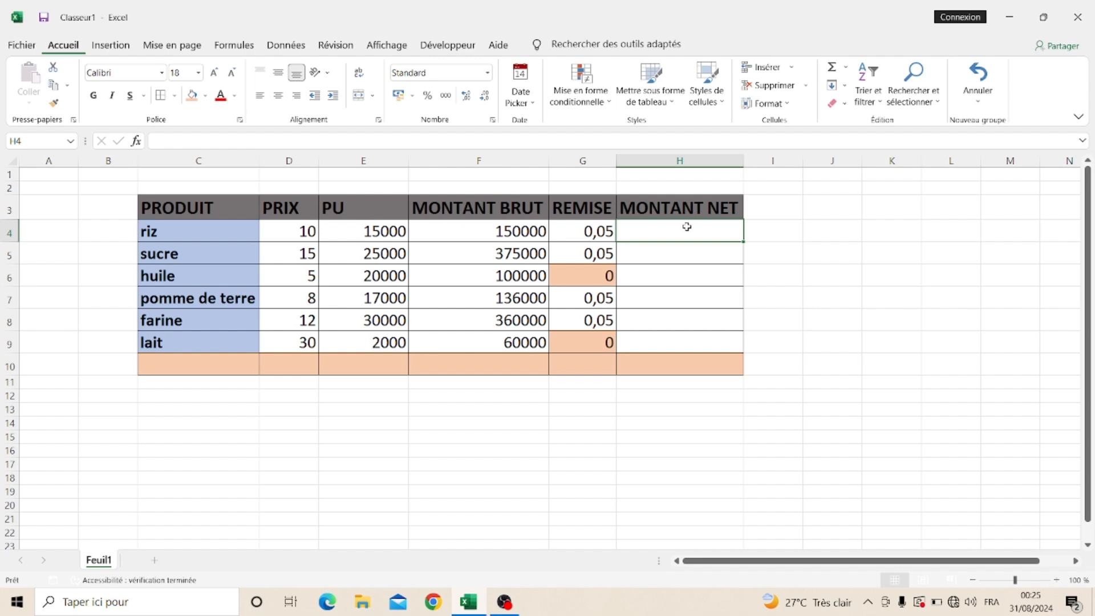
pyautogui.write('=')
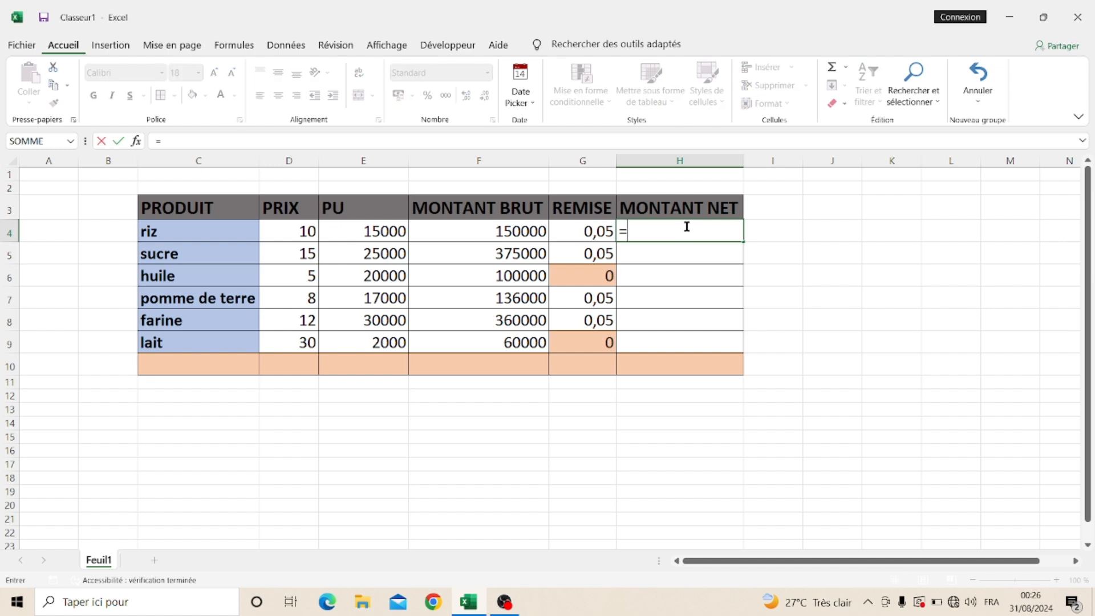
pyautogui.click(496, 230)
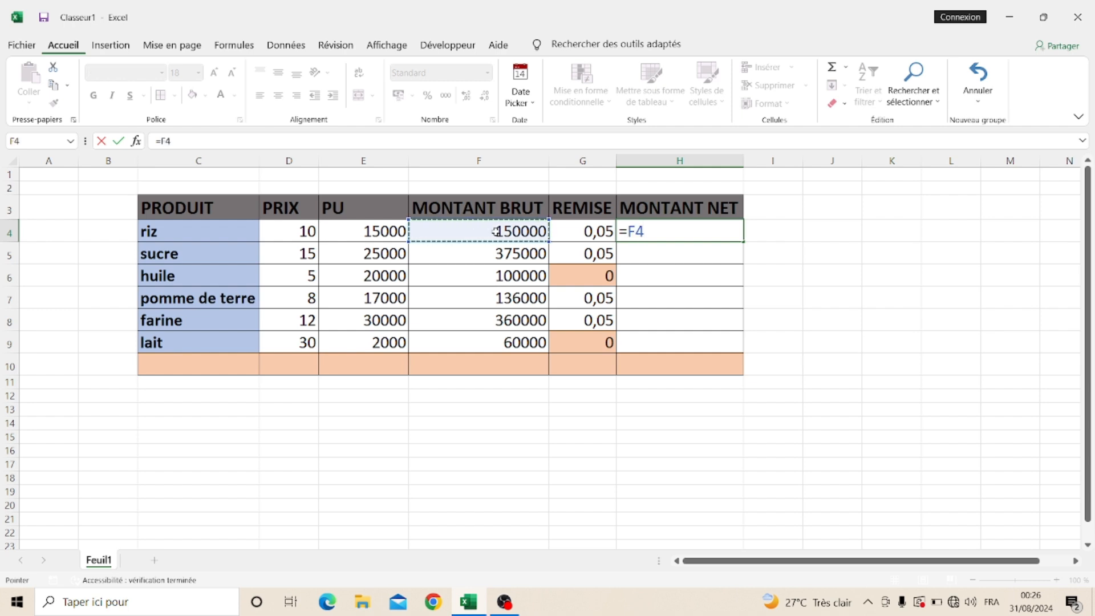
pyautogui.write('*(')
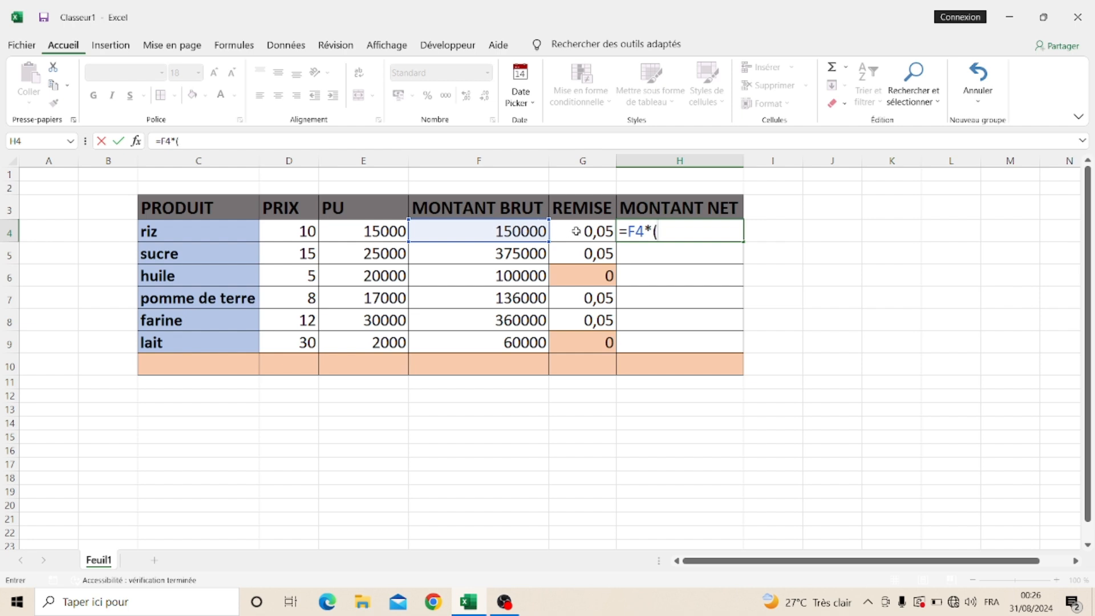
pyautogui.write('100%')
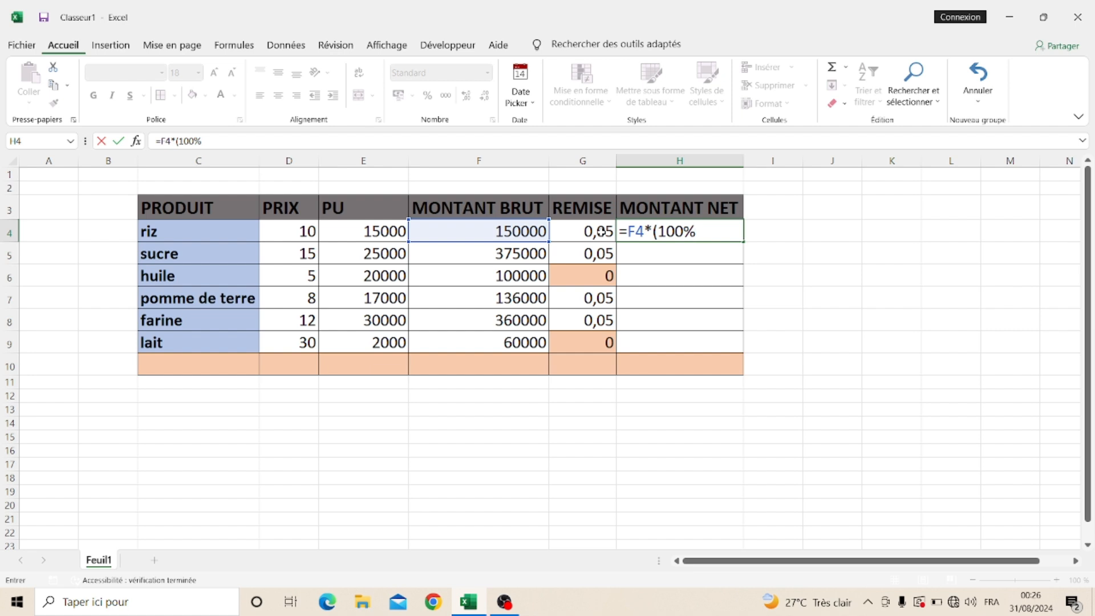
pyautogui.write('-')
pyautogui.click(601, 231)
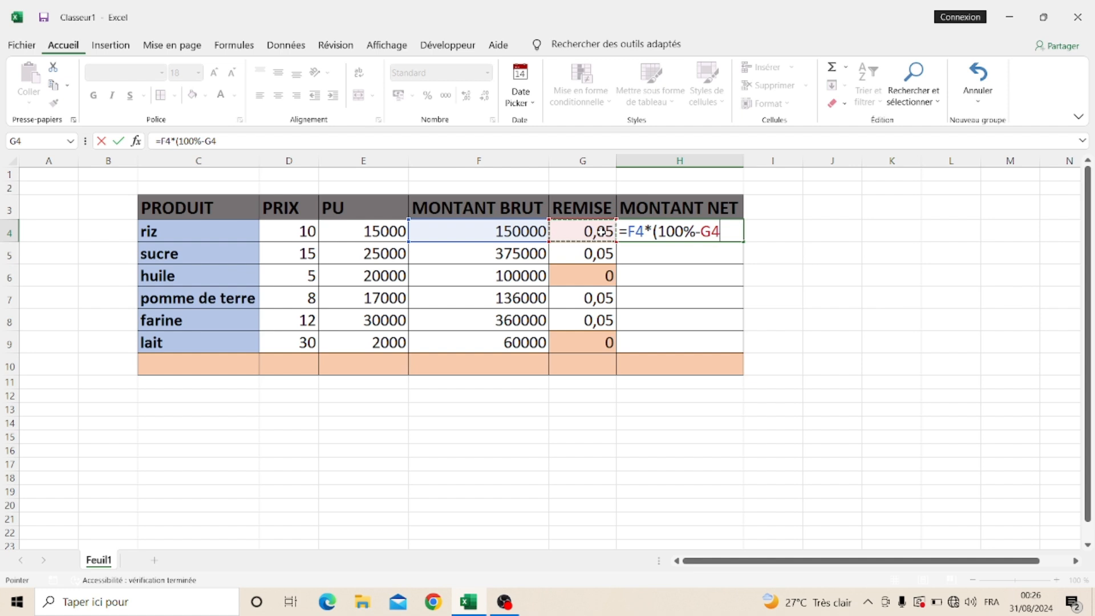
pyautogui.write(')')
pyautogui.press('Return')
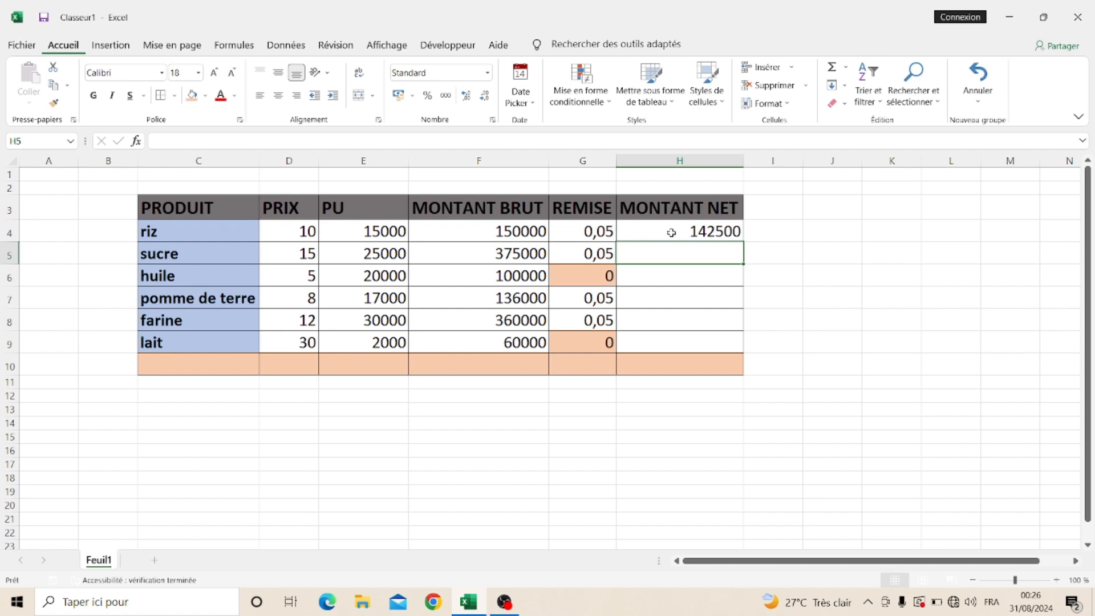
pyautogui.click(695, 228)
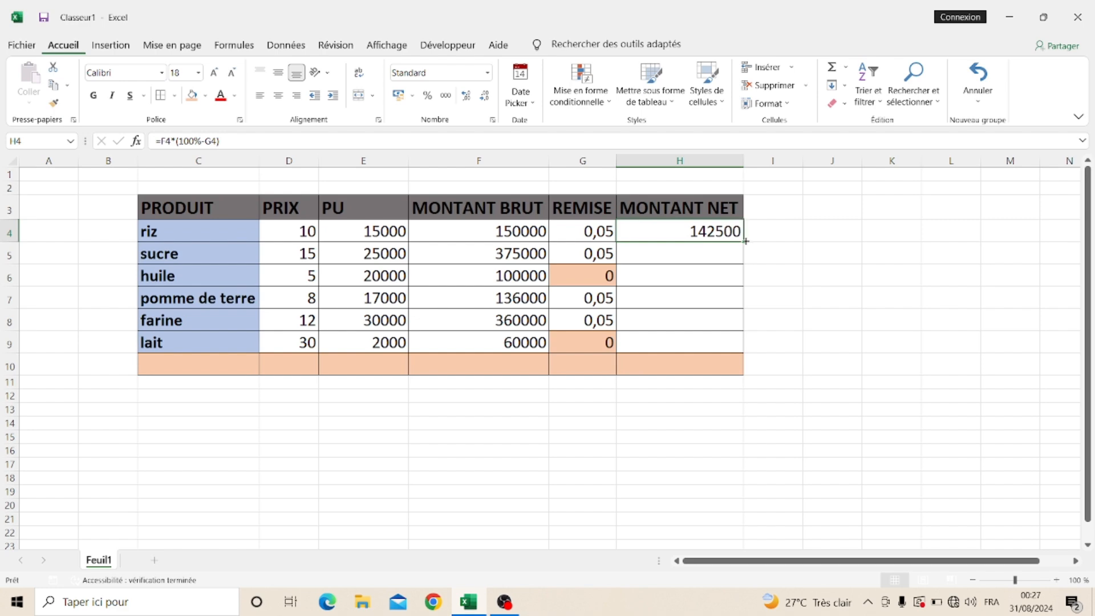
pyautogui.moveTo(745, 240); pyautogui.dragTo(741, 346)
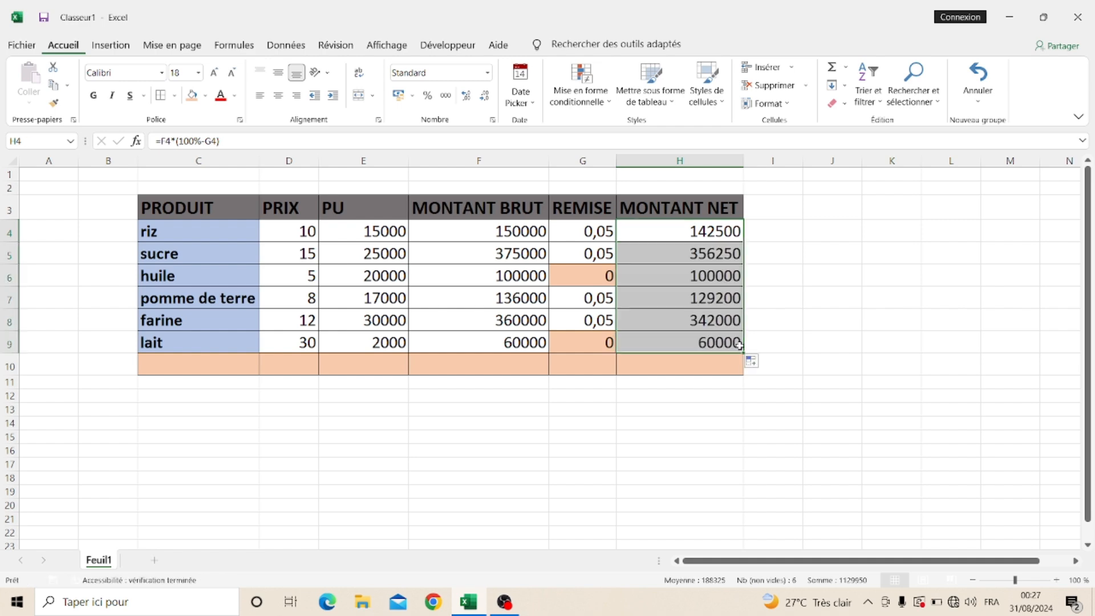
# Step: Fill the MONTANT NET cells for lait (H9) and huile (H6) with the same light orange
pyautogui.click(738, 345)
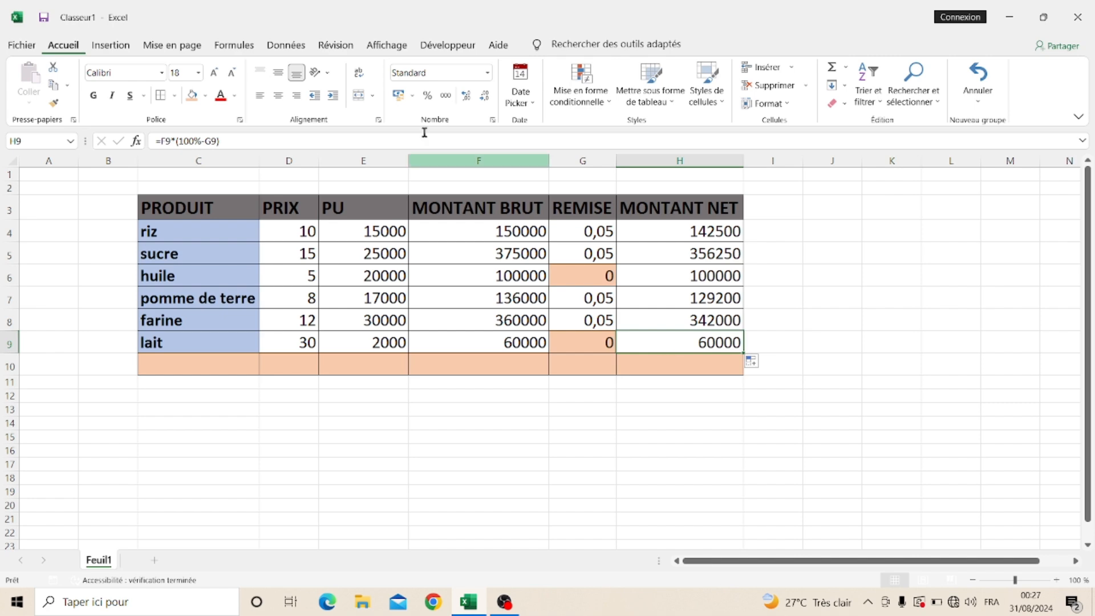
pyautogui.click(188, 102)
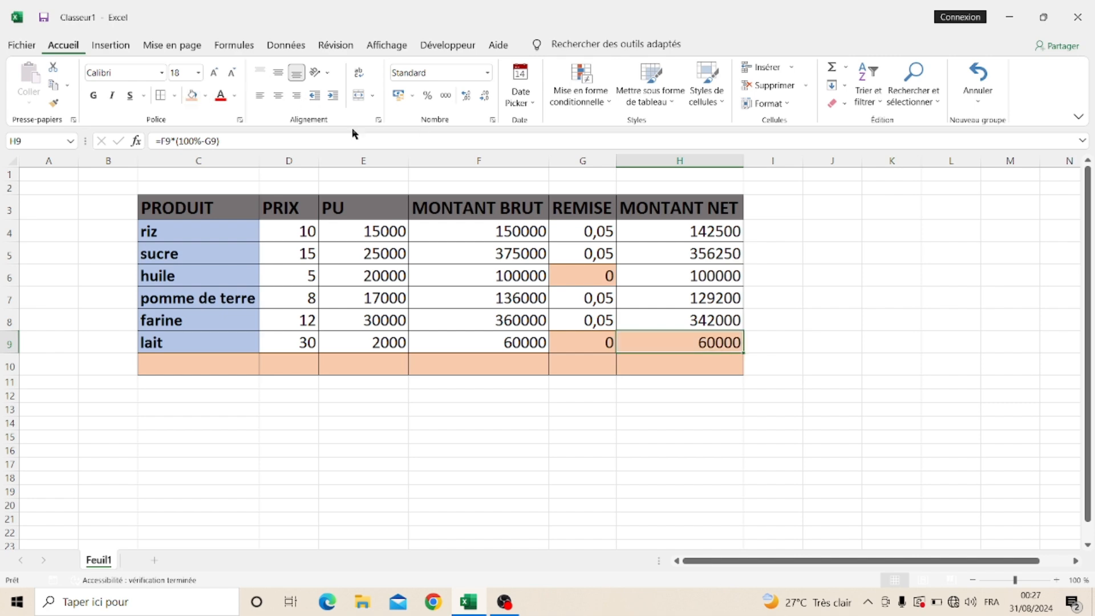
pyautogui.click(713, 276)
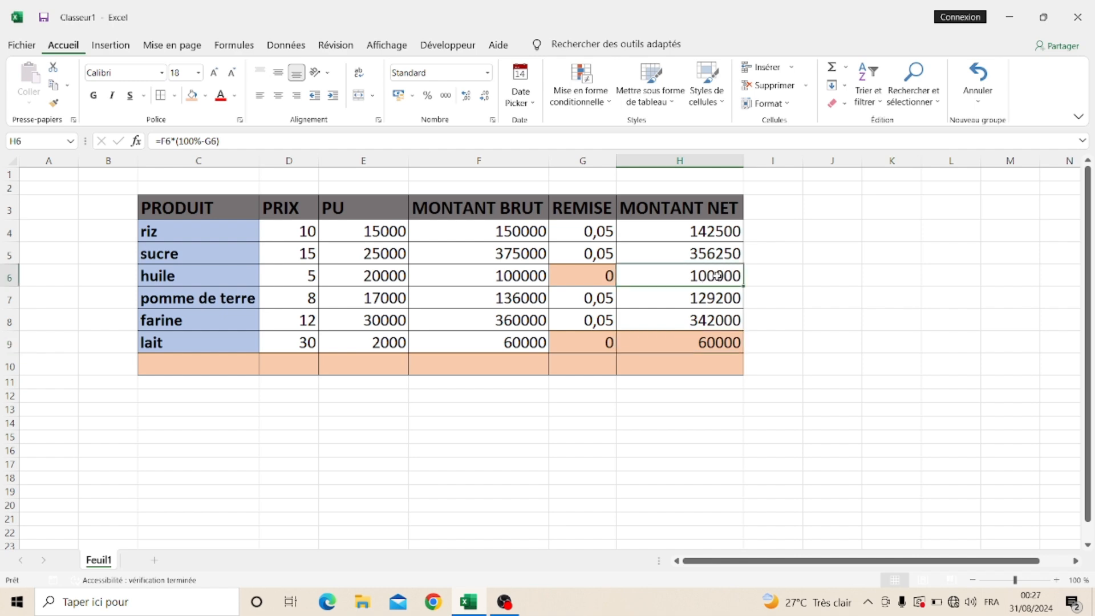
pyautogui.click(193, 100)
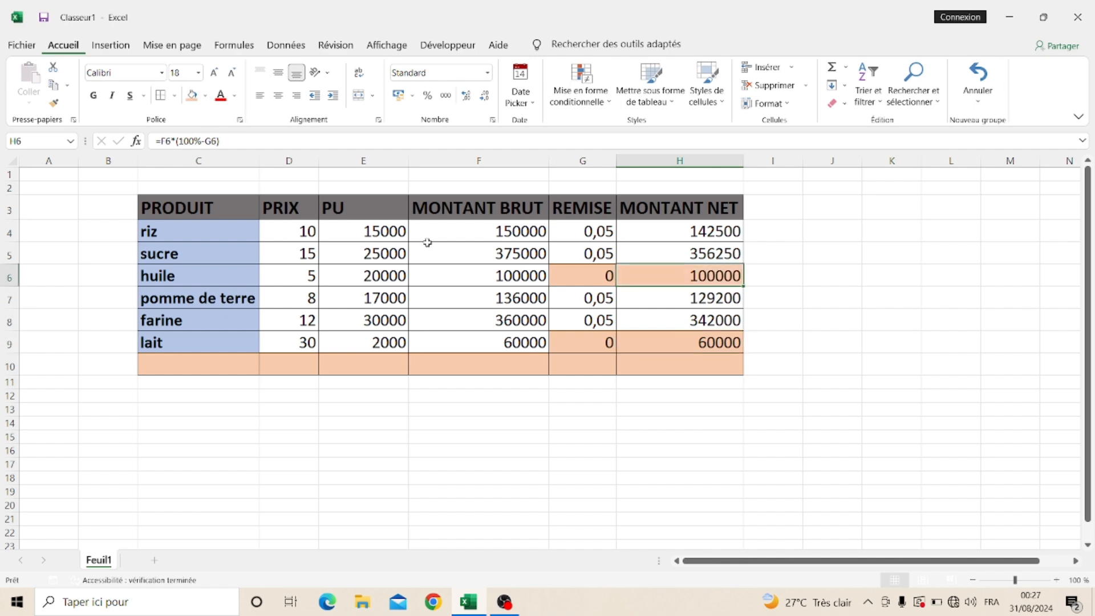
pyautogui.click(719, 400)
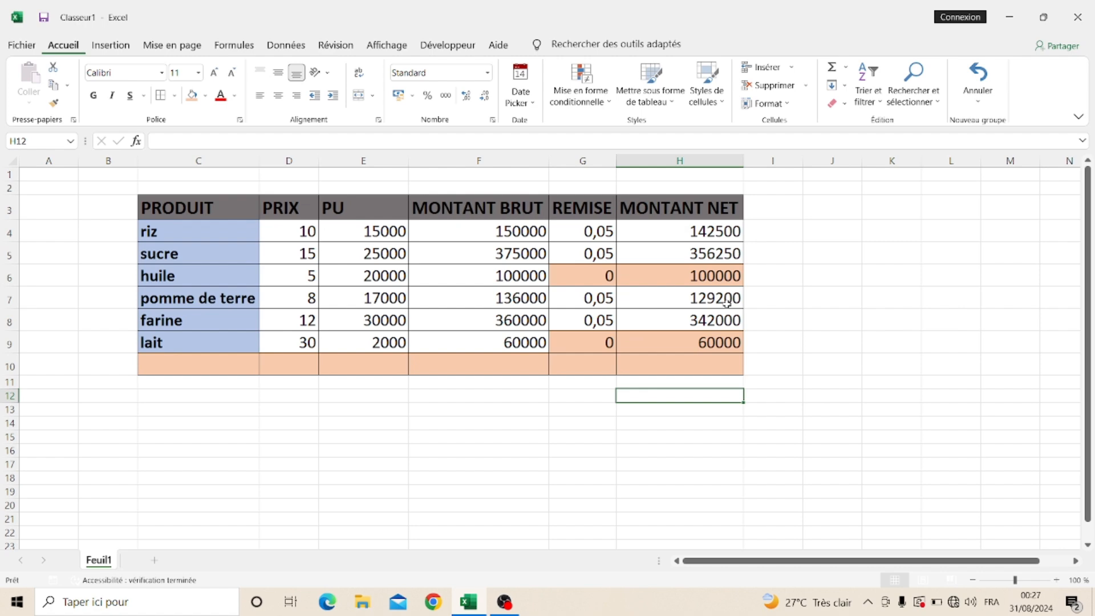
# Step: Total the MONTANT NET column in H10 with =SOMME(H4:H9)
pyautogui.click(661, 364)
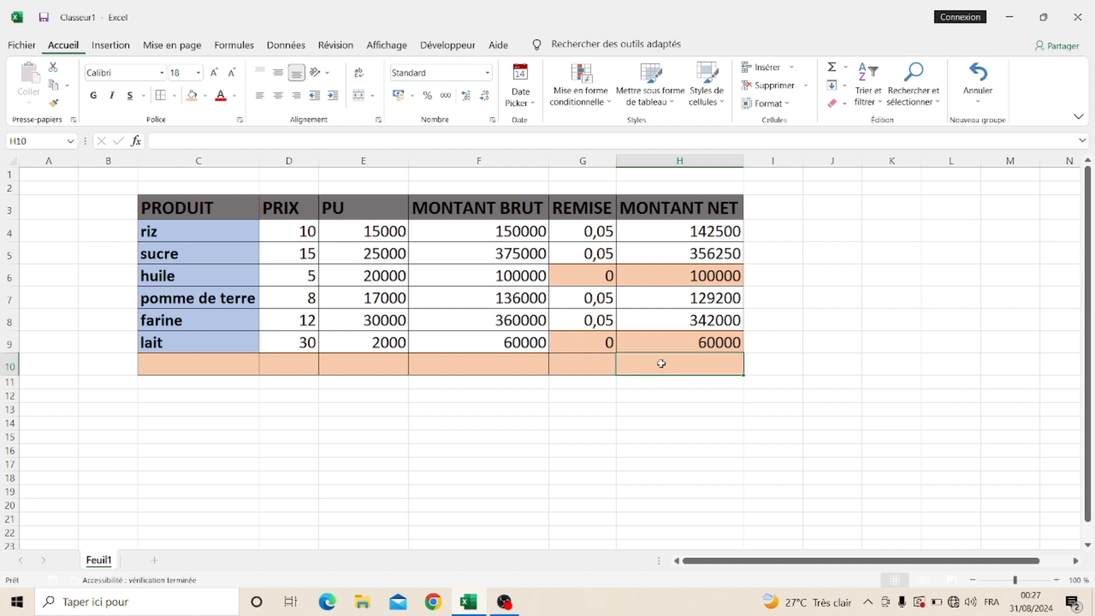
pyautogui.write('=')
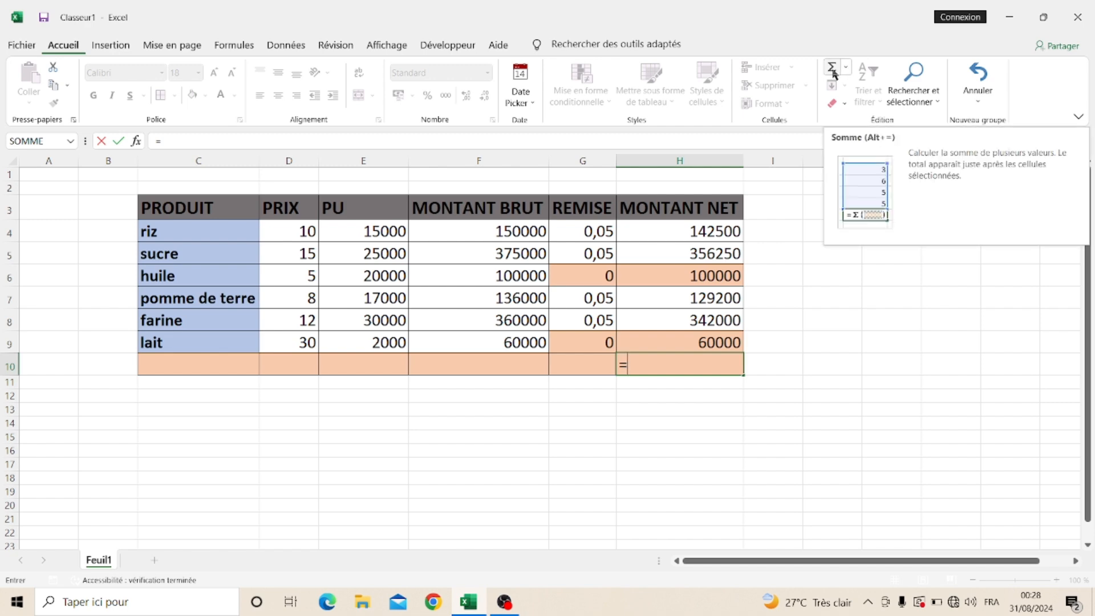
pyautogui.click(832, 68)
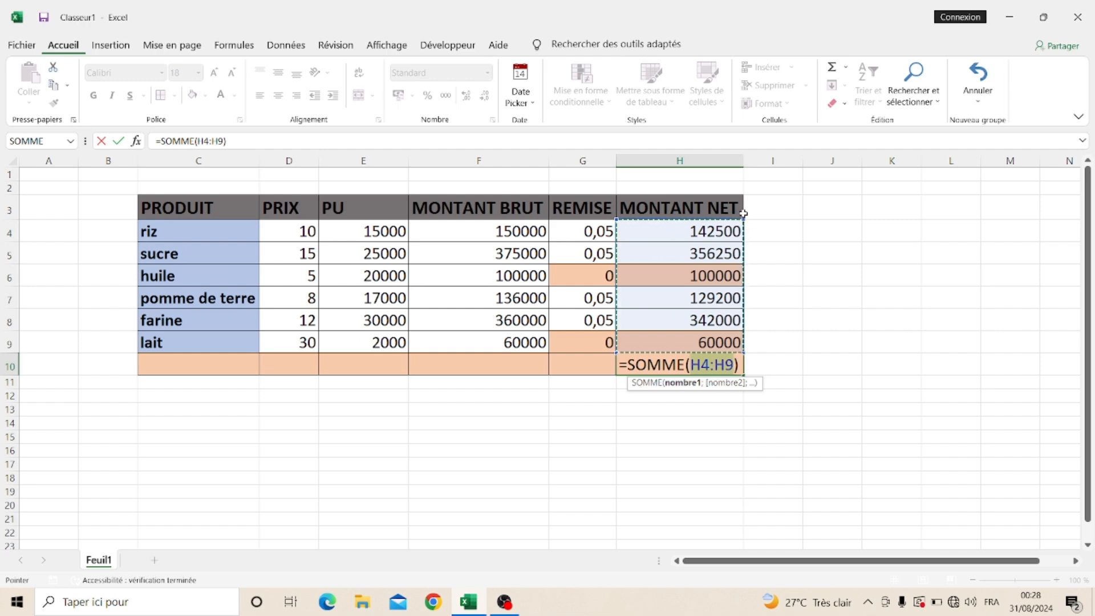
pyautogui.moveTo(745, 218); pyautogui.dragTo(746, 246)
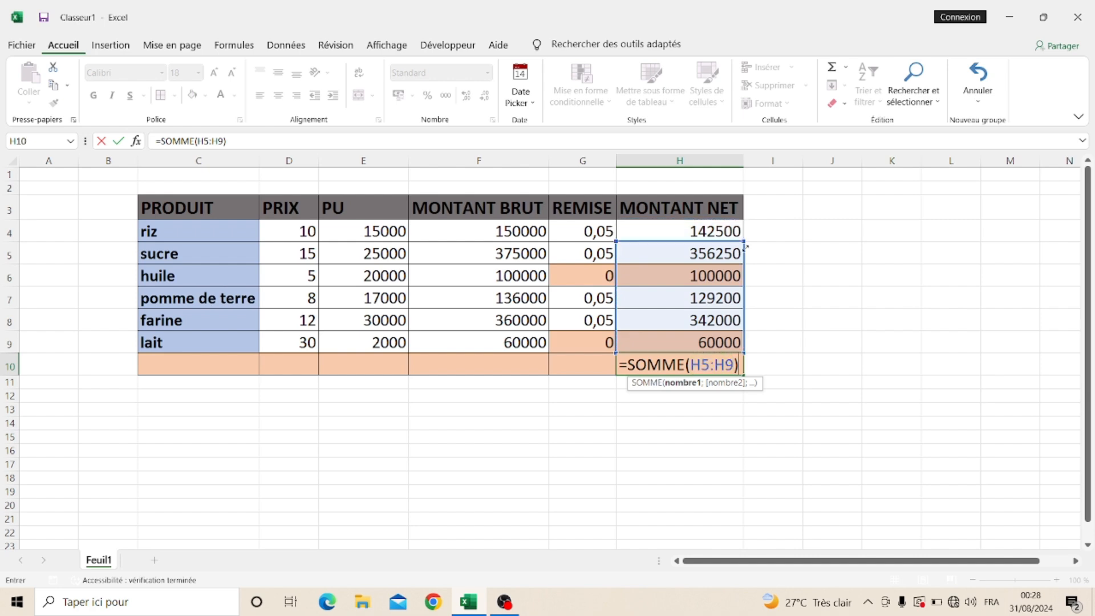
pyautogui.moveTo(744, 241); pyautogui.dragTo(745, 219)
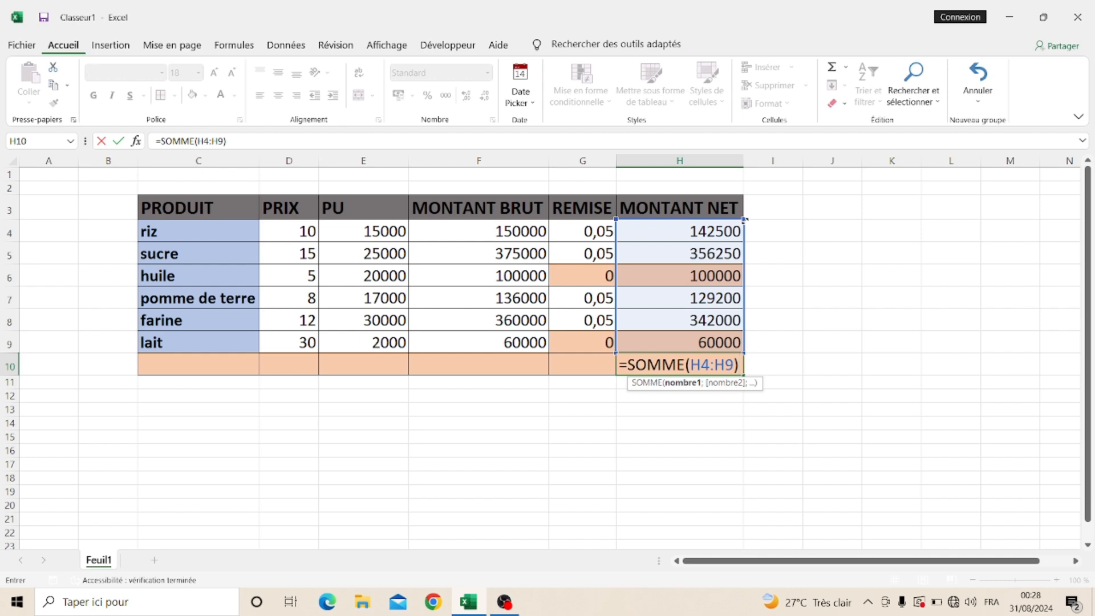
pyautogui.press('Return')
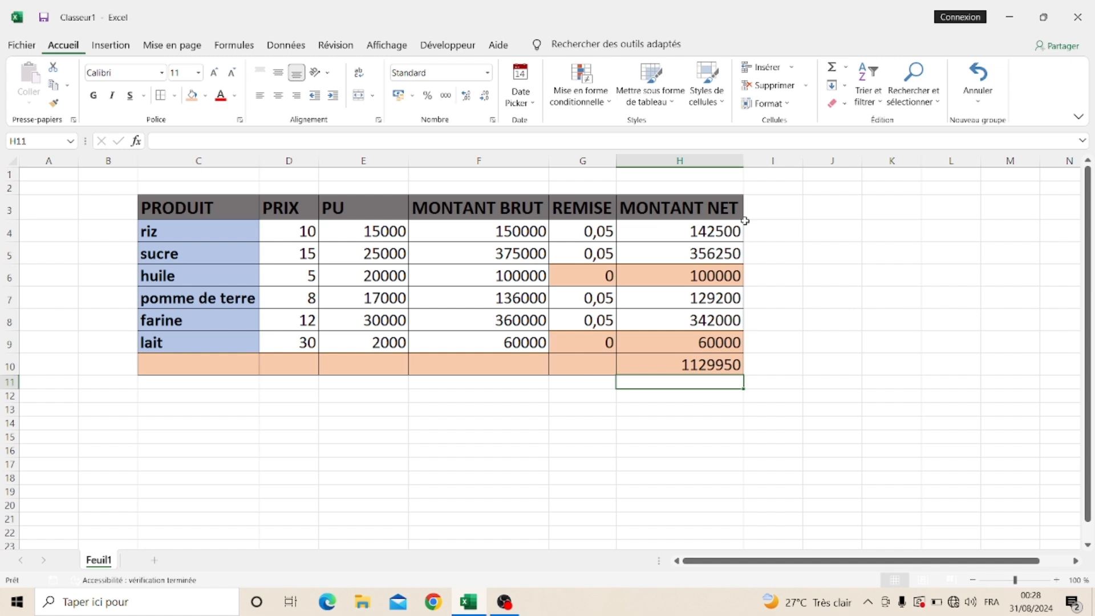